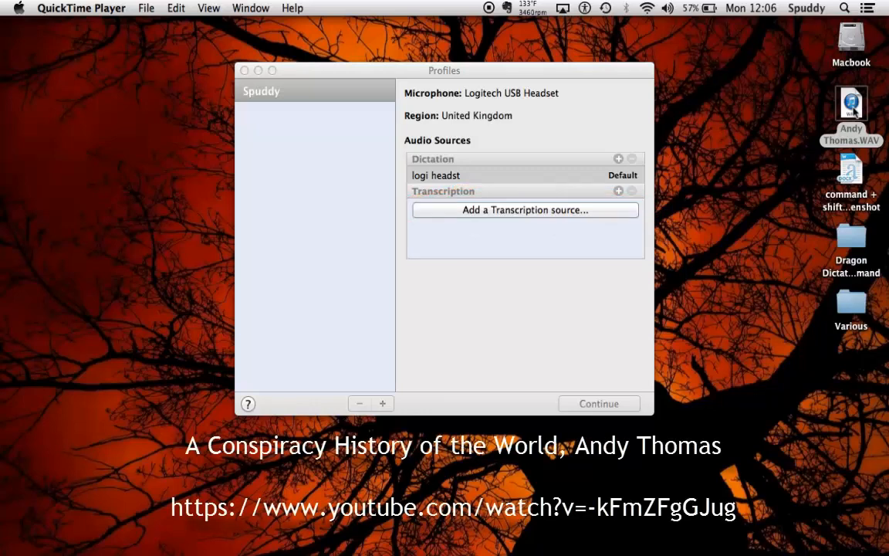
Step: Add a new transcription source named with the speaker's full name and continue
click(519, 214)
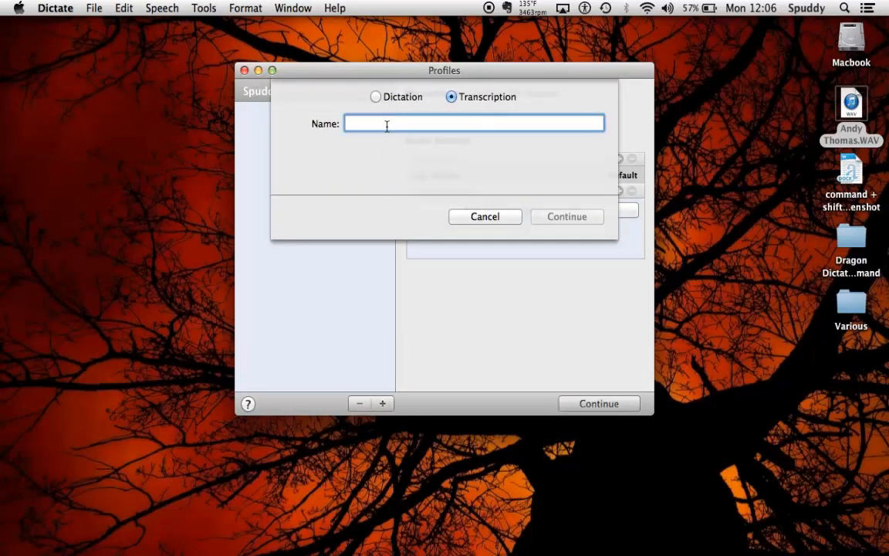
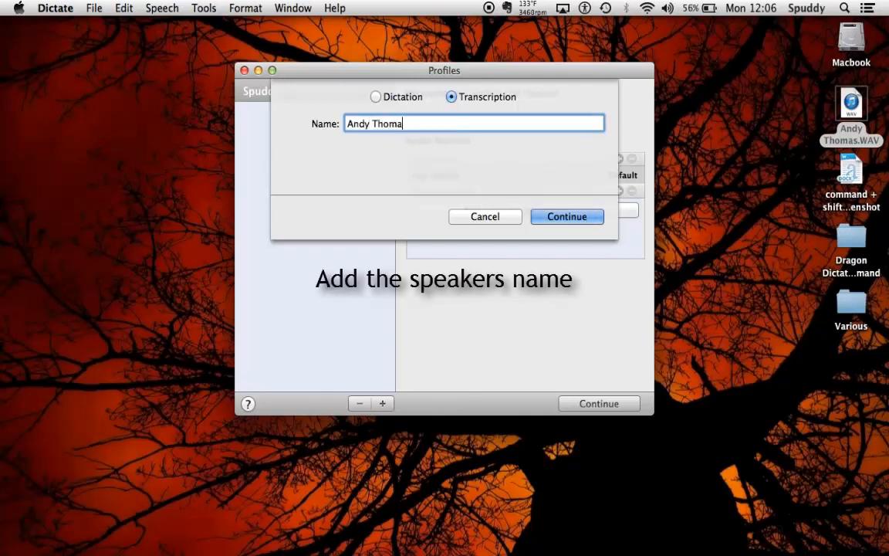
click(552, 223)
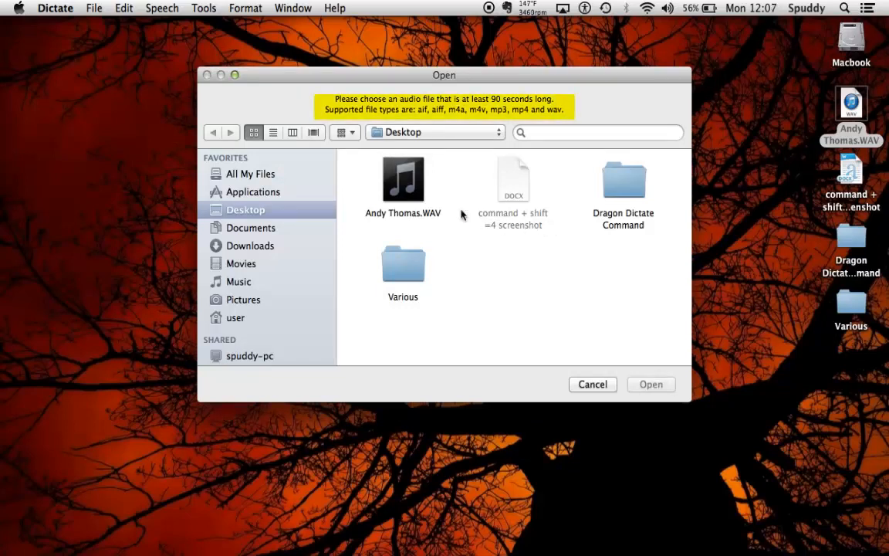
Step: Select the WAV recording on the Desktop as the training audio
click(390, 195)
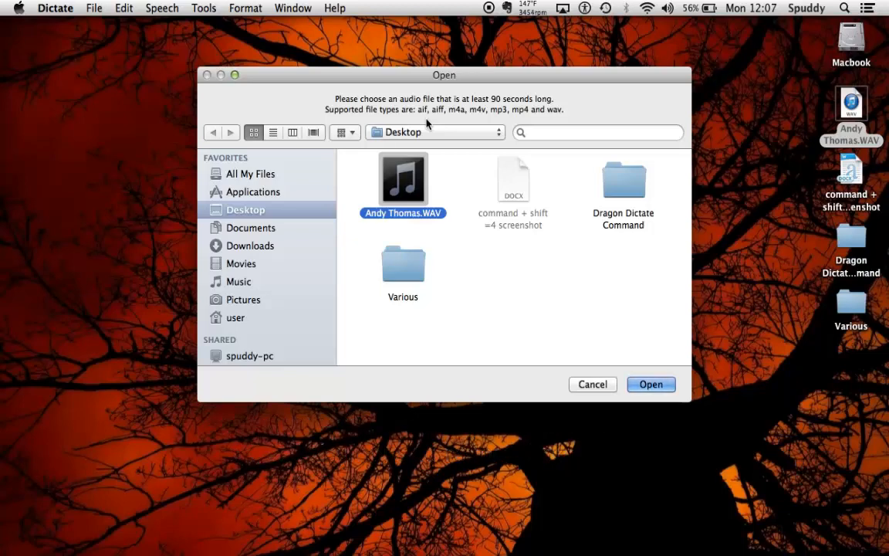
Step: Load the selected WAV file so Transcription Training shows its text, 0 of 60 seconds accepted
click(651, 385)
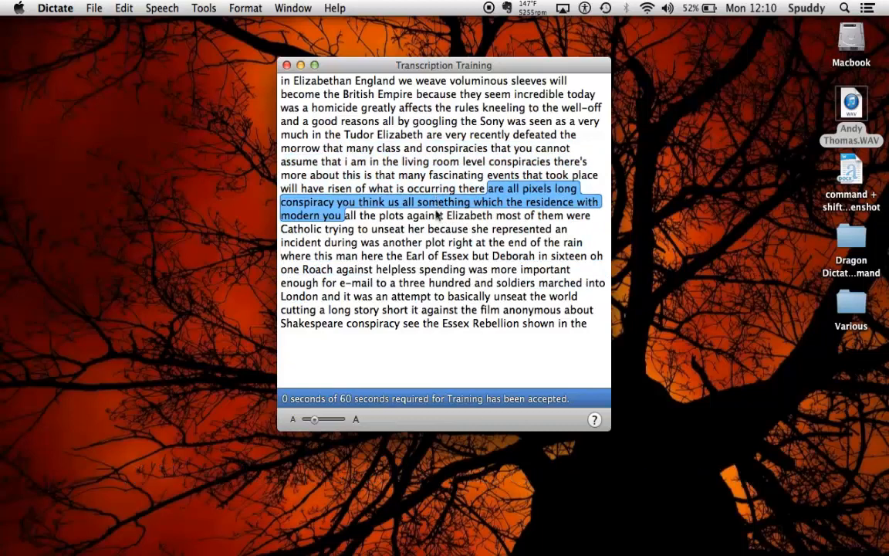
Step: Play back the last text chunk and accept its transcription
click(464, 315)
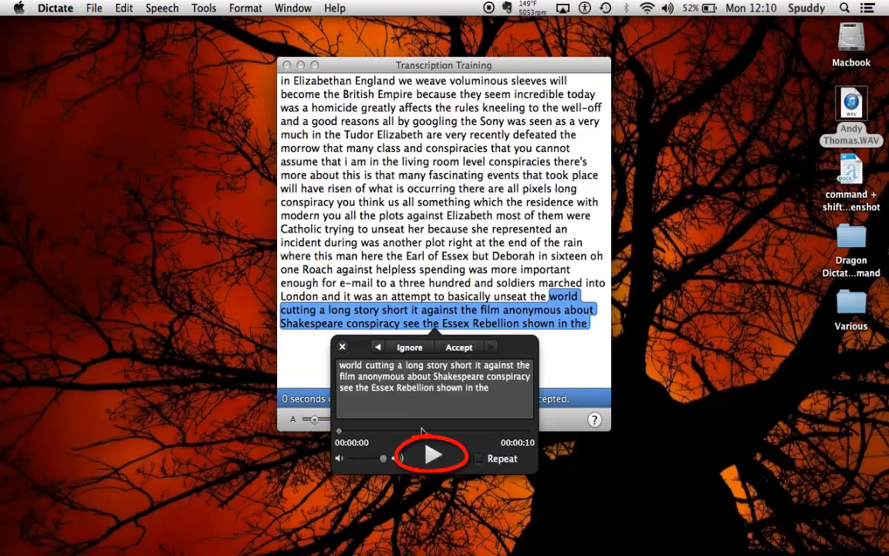
click(435, 460)
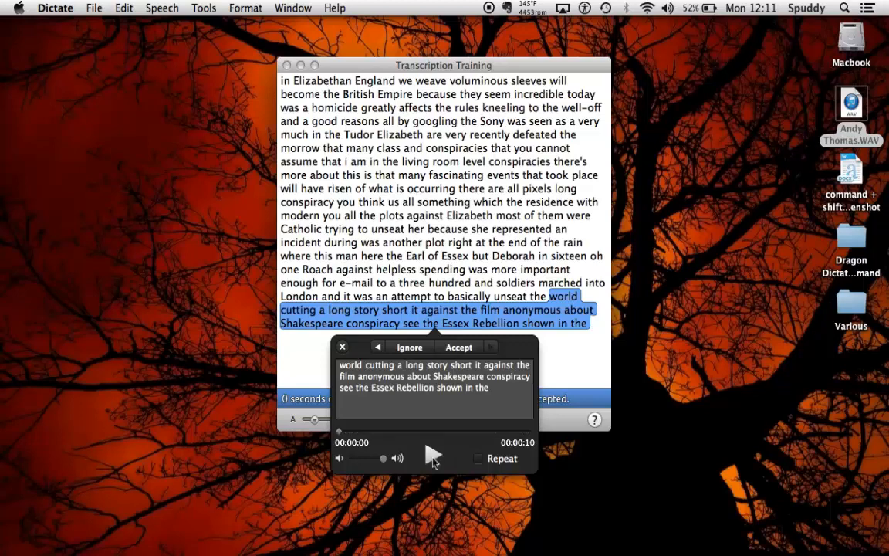
click(459, 348)
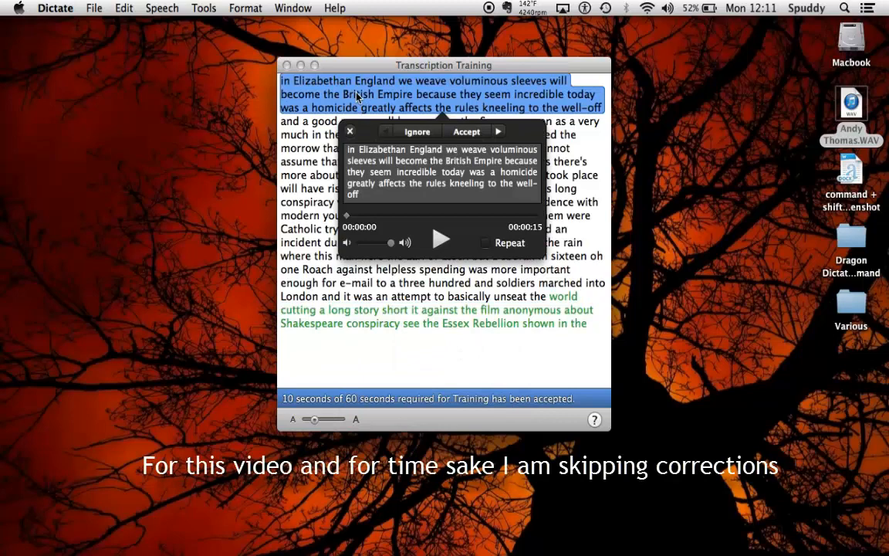
Step: Play the opening chunk, delete its misheard words, and accept it, reaching 25 of 60 seconds
click(441, 243)
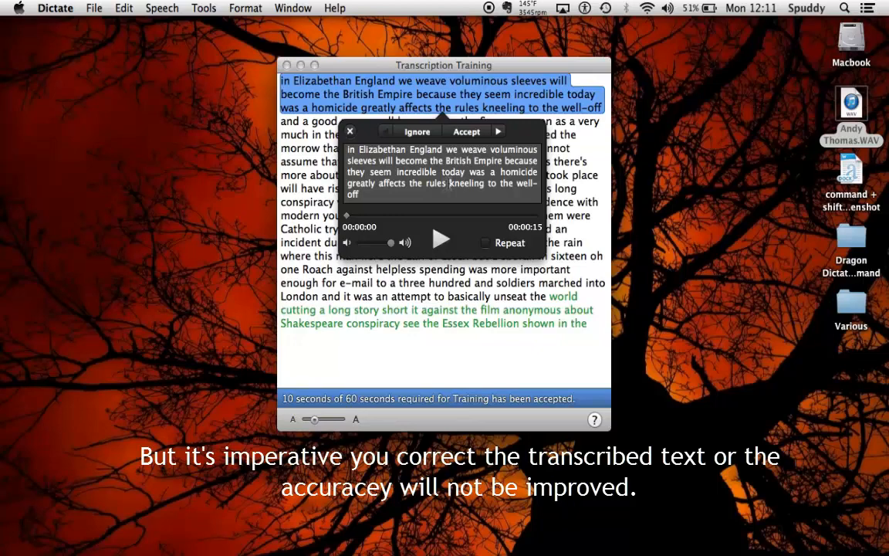
key(BackSpace)
key(BackSpace)
key(BackSpace)
key(BackSpace)
key(BackSpace)
key(BackSpace)
key(BackSpace)
key(BackSpace)
key(BackSpace)
key(BackSpace)
key(BackSpace)
key(BackSpace)
key(BackSpace)
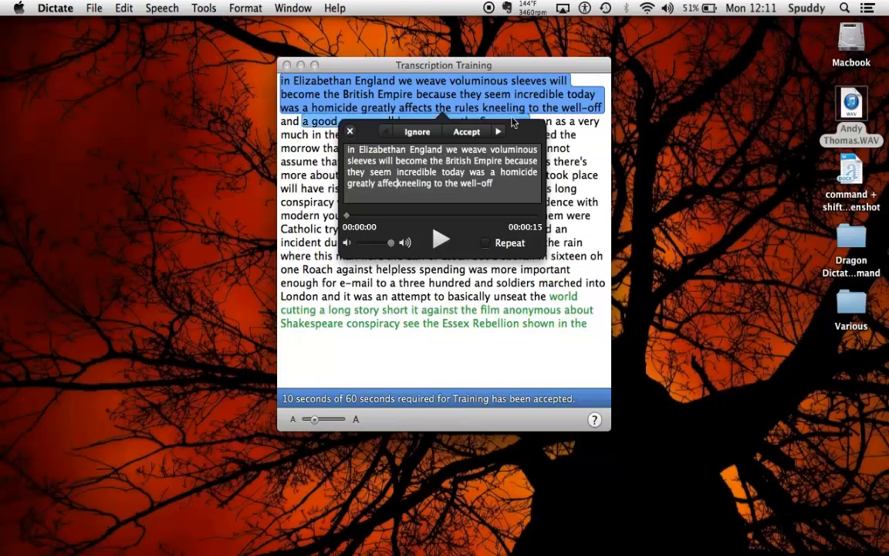
click(469, 133)
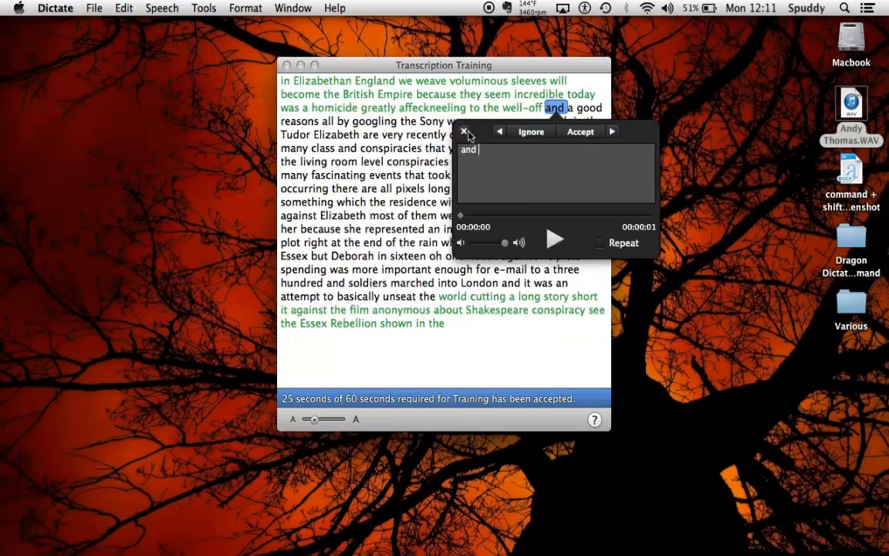
Step: Accept all eleven remaining text chunks, then train the profile
click(580, 140)
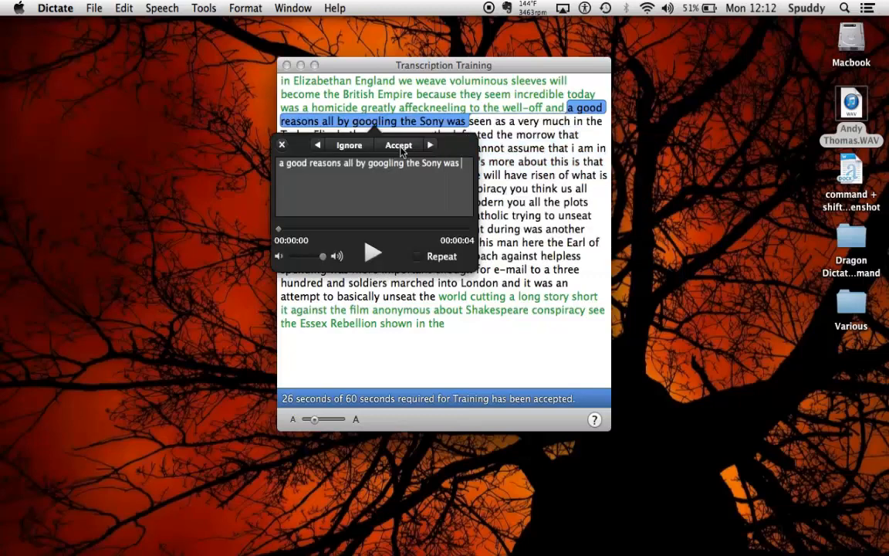
click(400, 151)
click(432, 147)
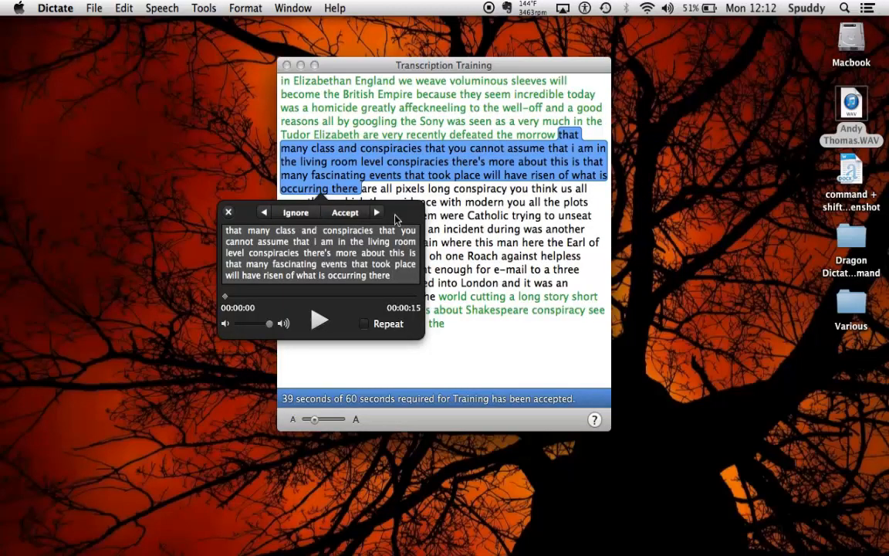
click(345, 213)
click(426, 225)
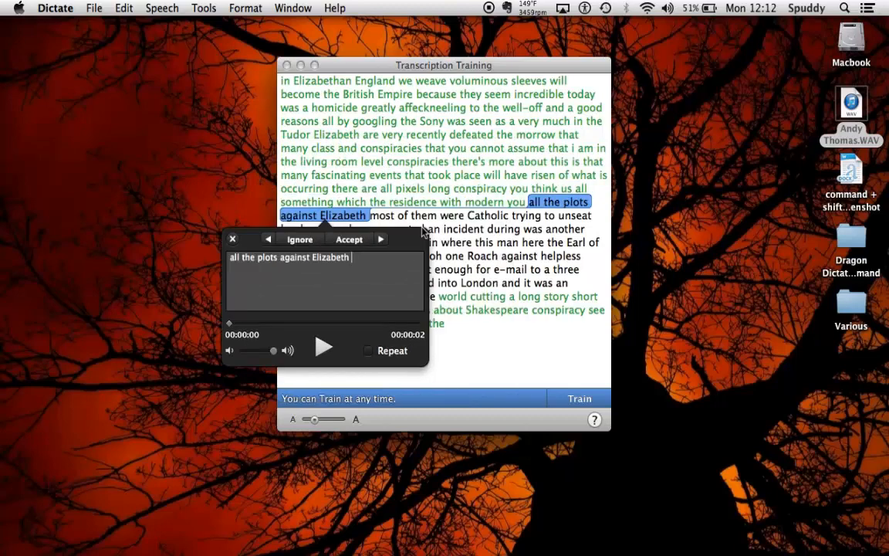
click(349, 239)
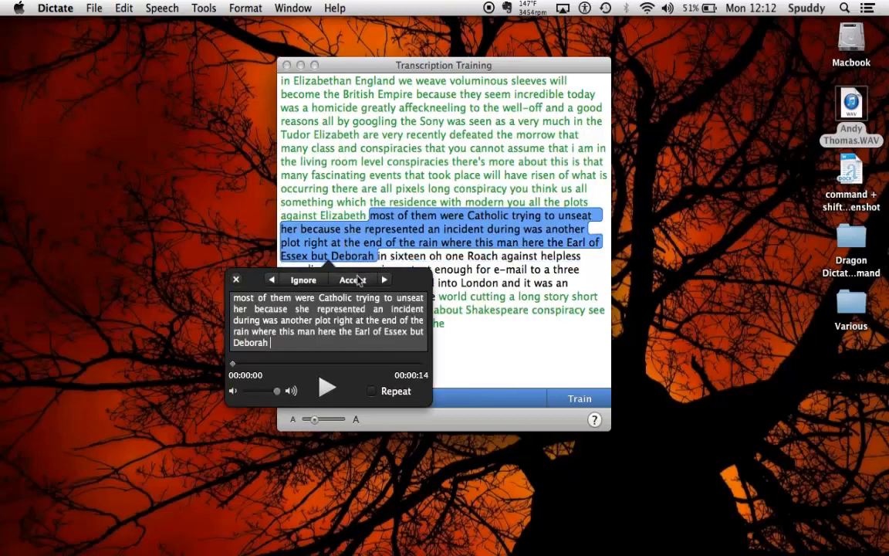
click(358, 281)
click(349, 292)
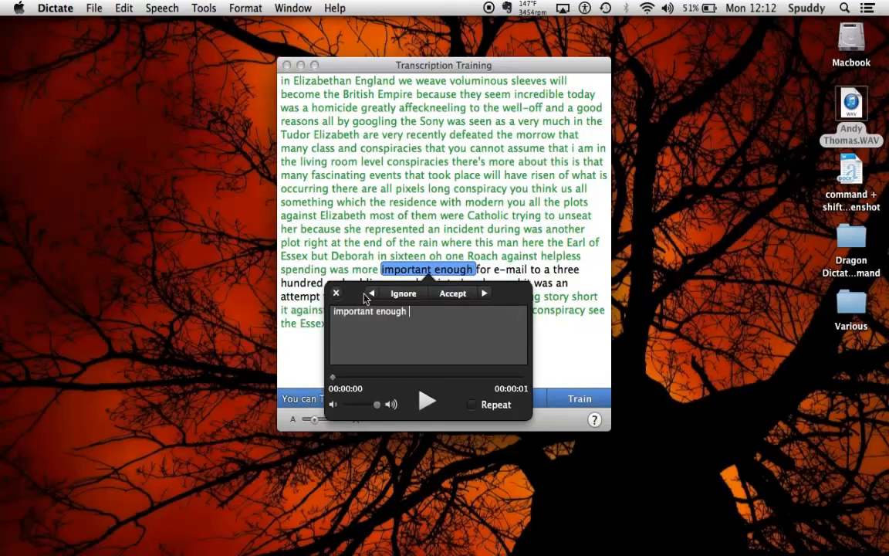
click(446, 296)
click(415, 306)
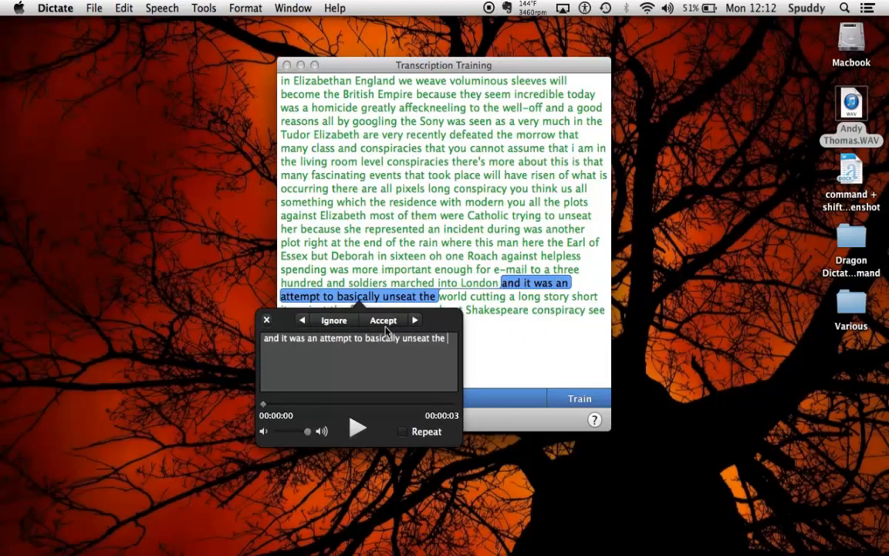
click(384, 323)
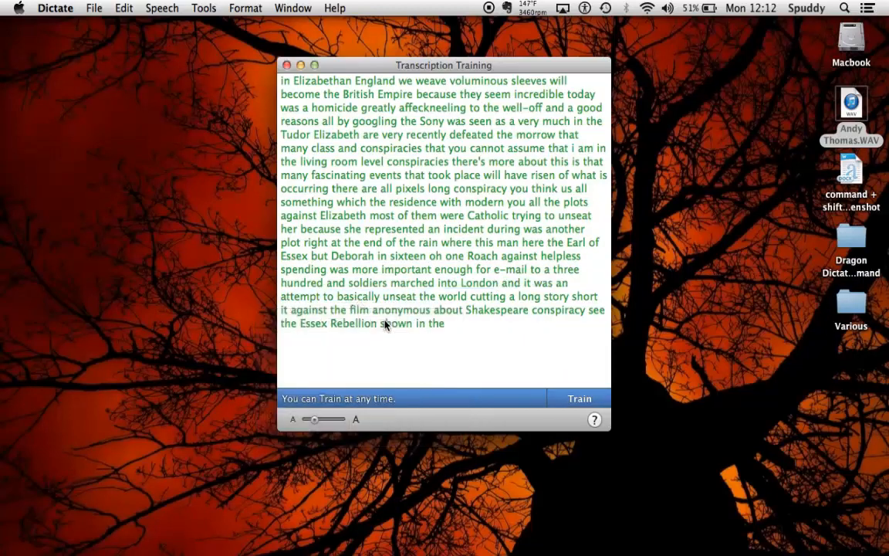
click(580, 400)
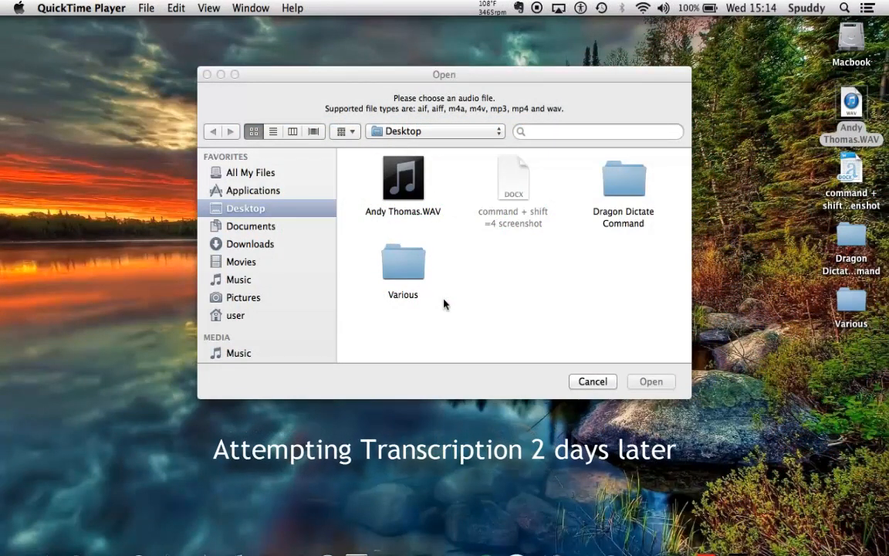
Step: Transcribe the same Desktop WAV recording again into a new document
click(408, 191)
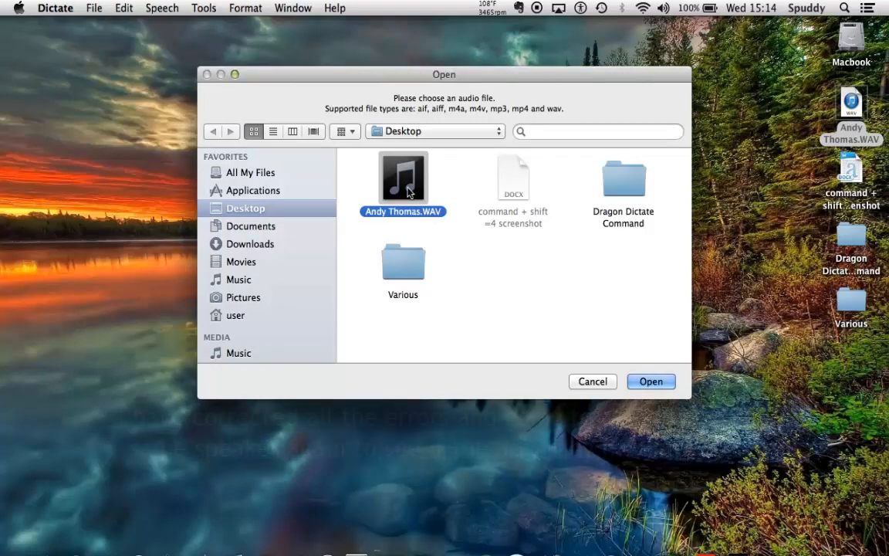
click(651, 382)
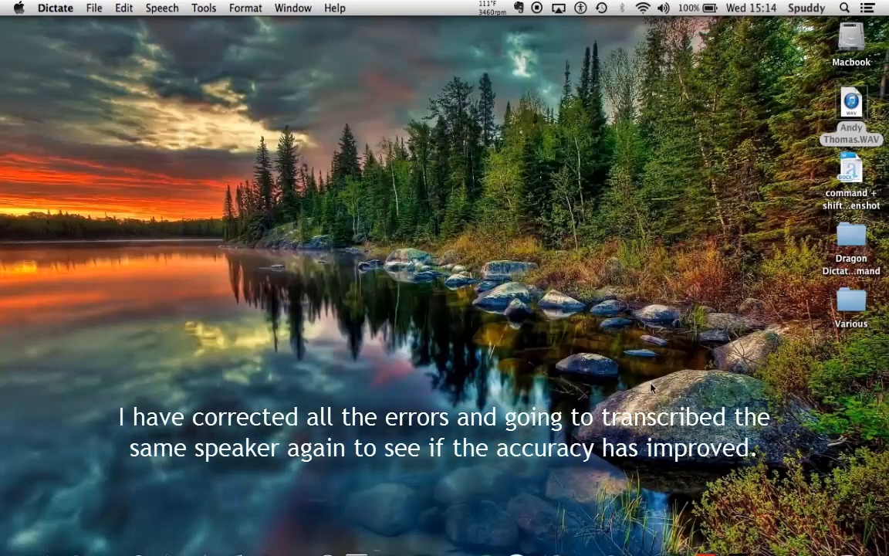